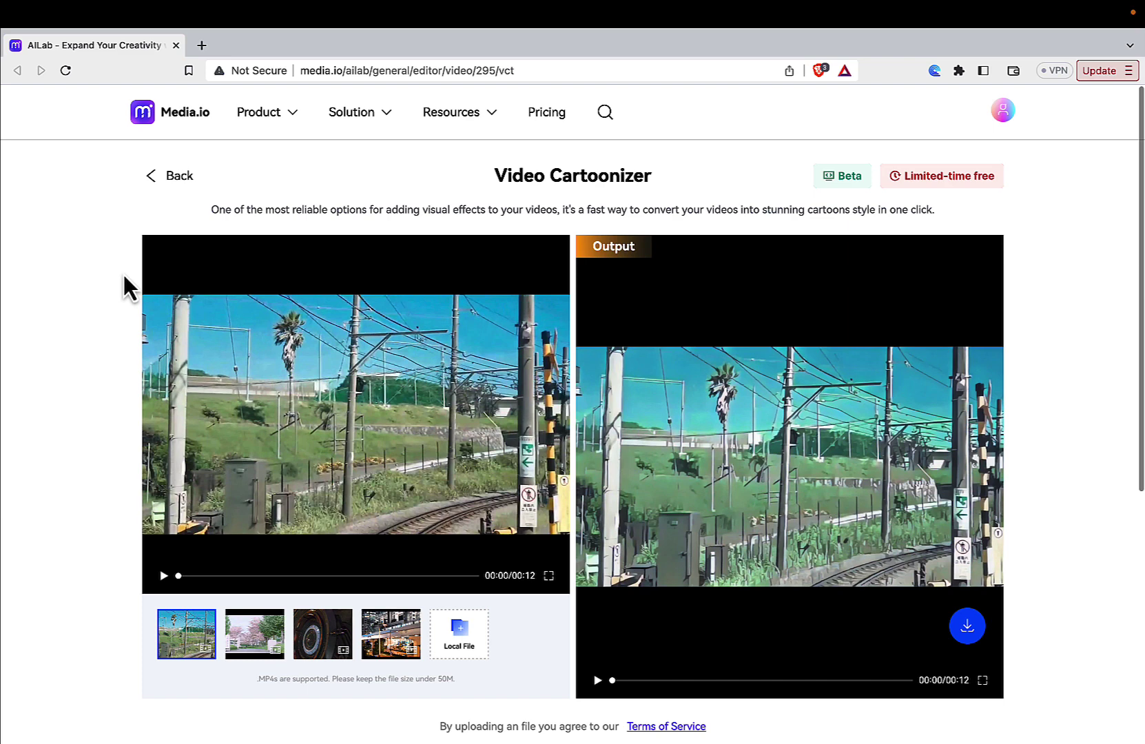
Preview the sample train clip and its cartoon version, then load the local squirrel video.
{"action": "left_click", "coordinate": [164, 577]}
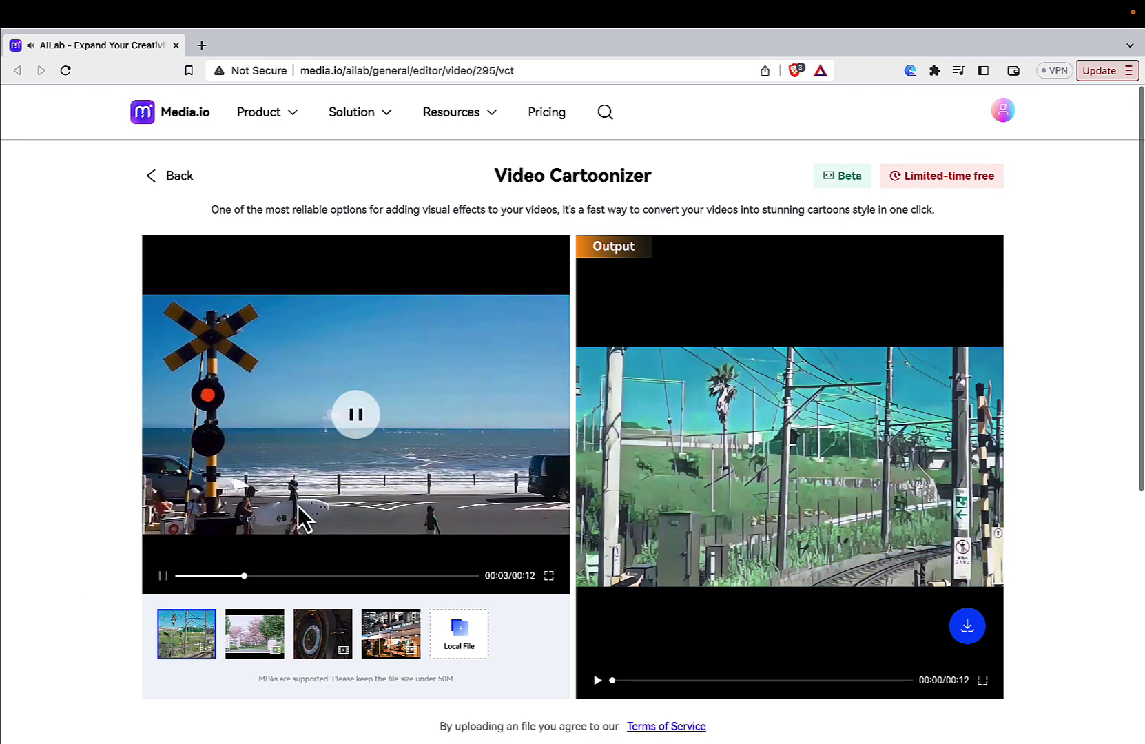
{"action": "left_click", "coordinate": [165, 579]}
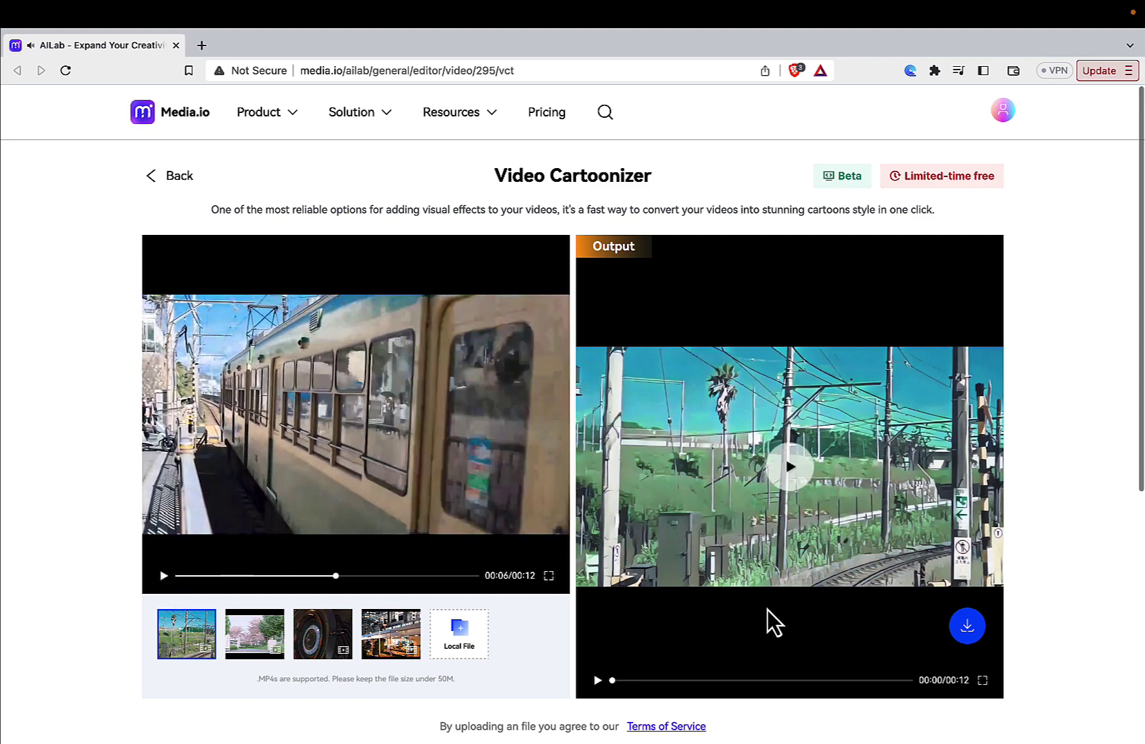
{"action": "left_click", "coordinate": [597, 681]}
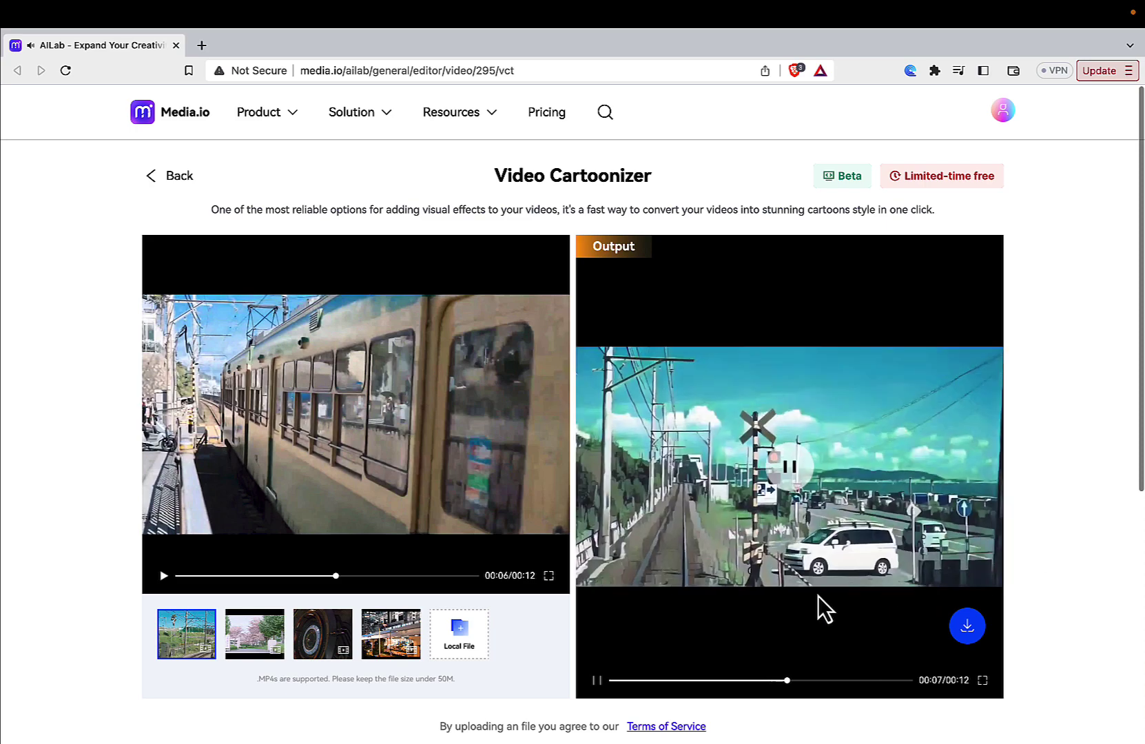
{"action": "left_click", "coordinate": [597, 681]}
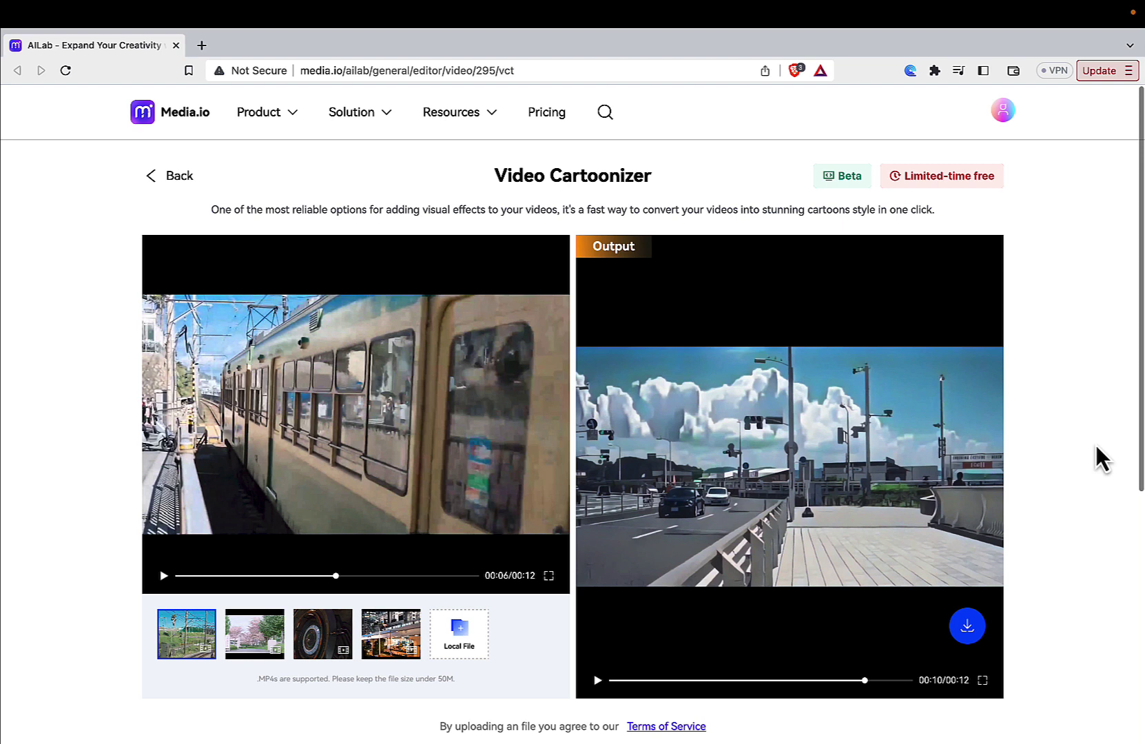
{"action": "left_click", "coordinate": [390, 646]}
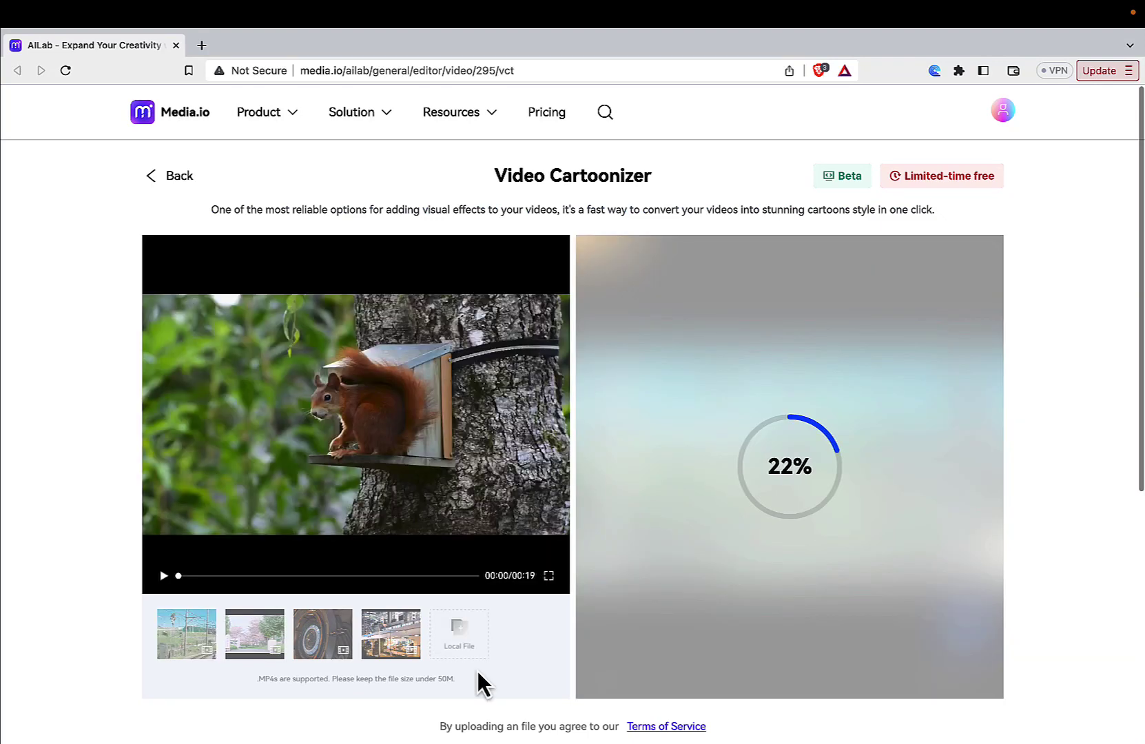
Play the original squirrel clip, then play and pause its cartoon output.
{"action": "left_click", "coordinate": [164, 578]}
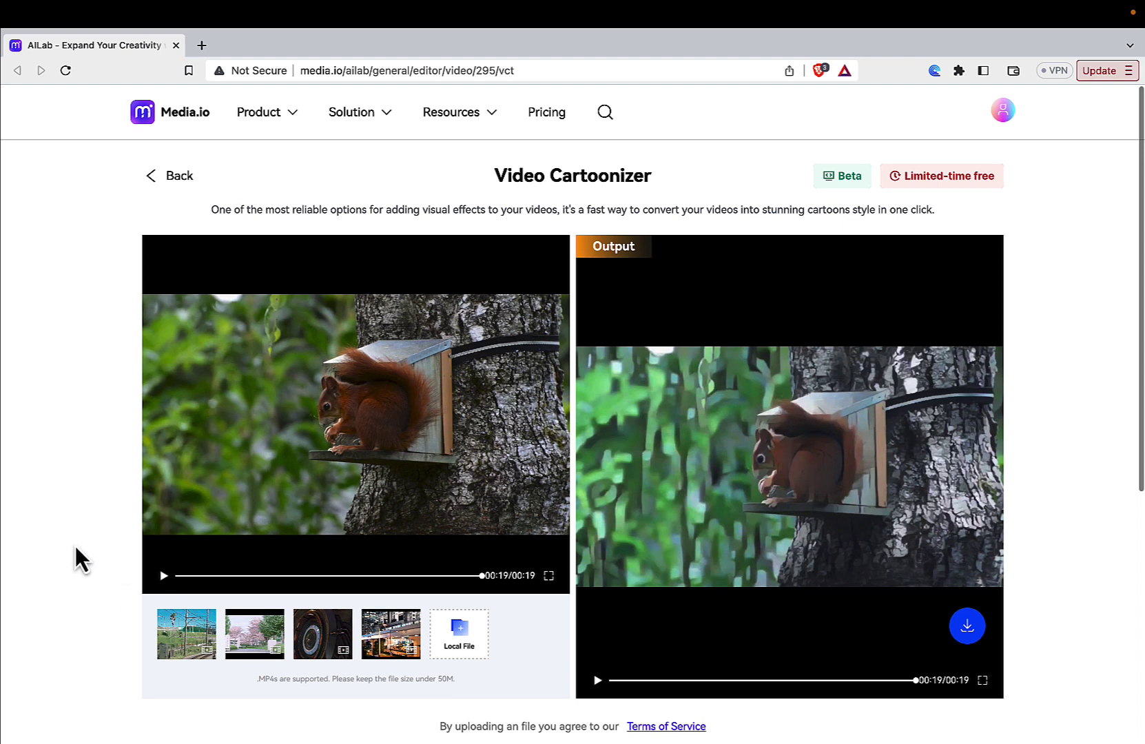
{"action": "left_click", "coordinate": [629, 680]}
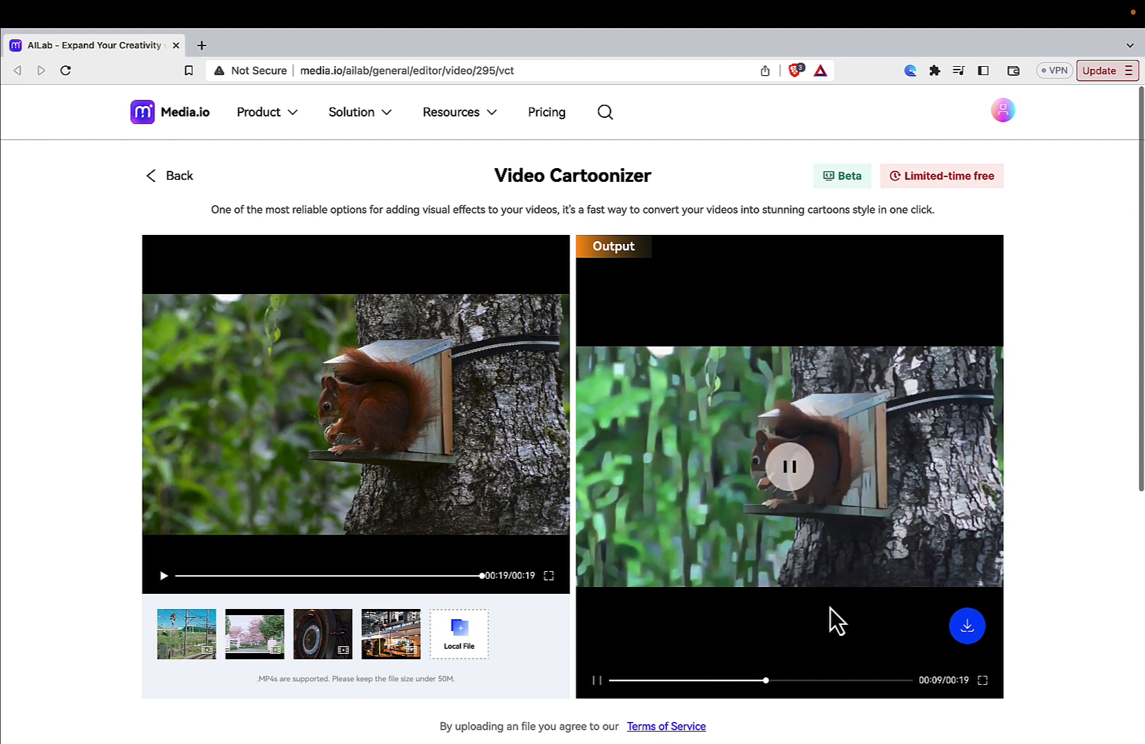
{"action": "left_click", "coordinate": [595, 681]}
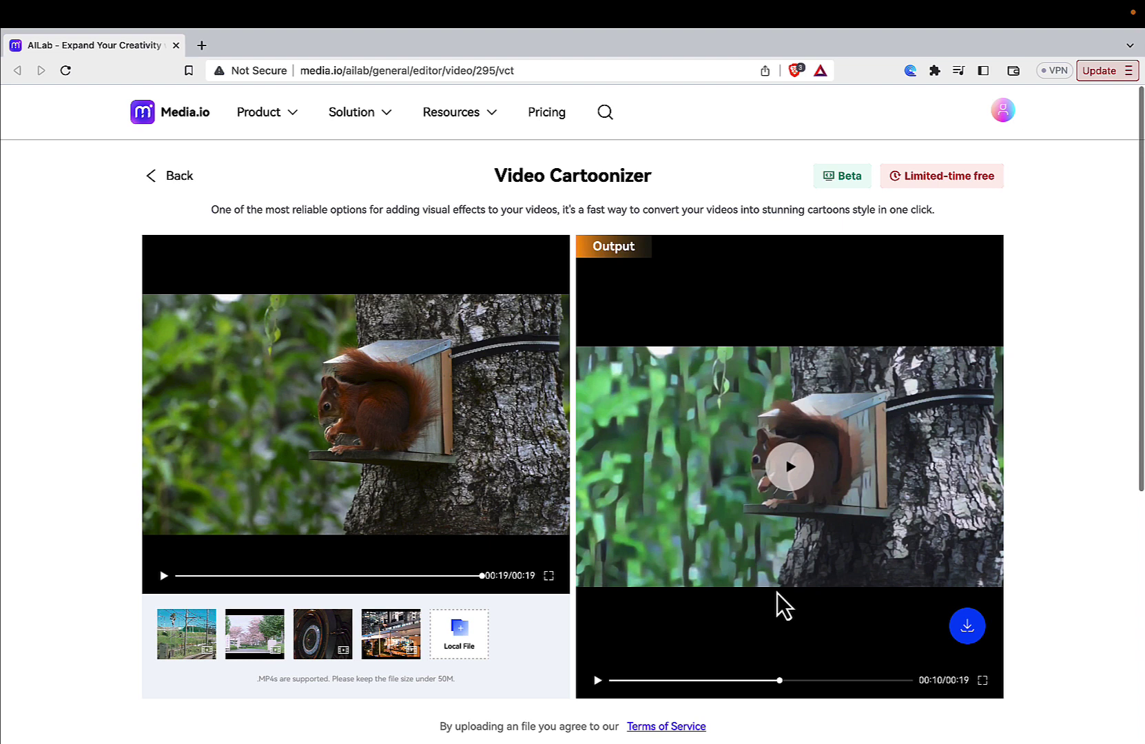
Save the cartoon squirrel video as a 3.4 MB MP4 and verify it in Recent Downloads.
{"action": "left_click", "coordinate": [984, 621]}
{"action": "key", "text": "Return"}
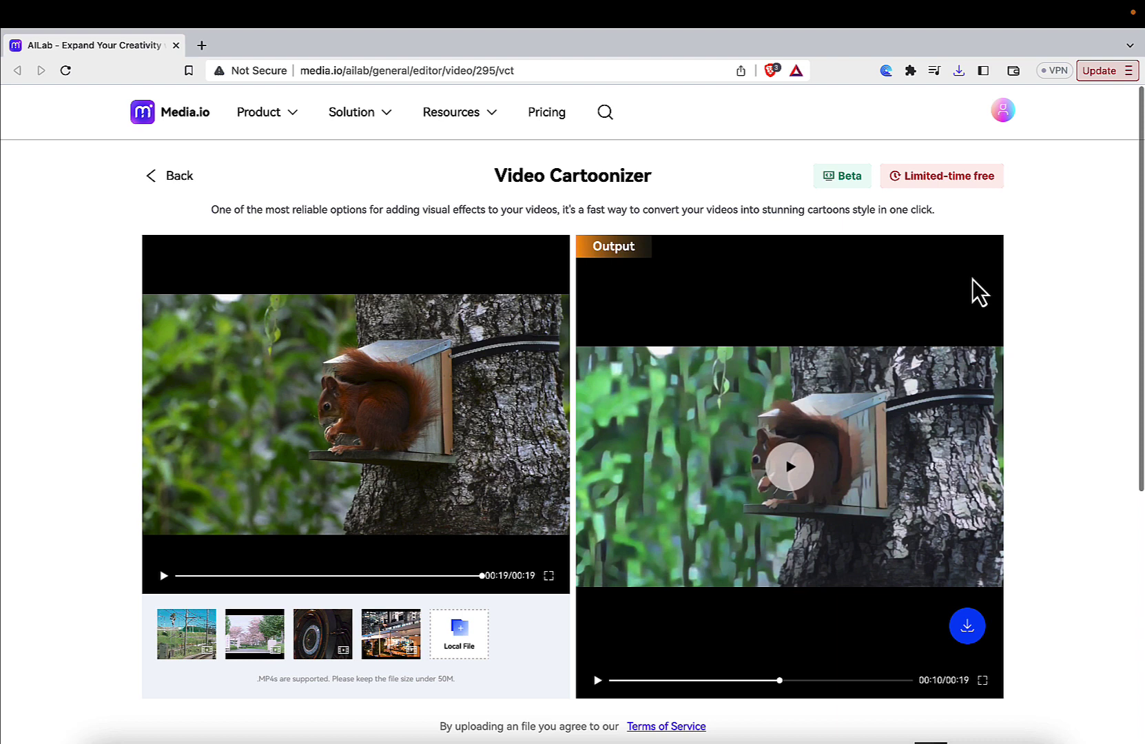
{"action": "left_click", "coordinate": [959, 71]}
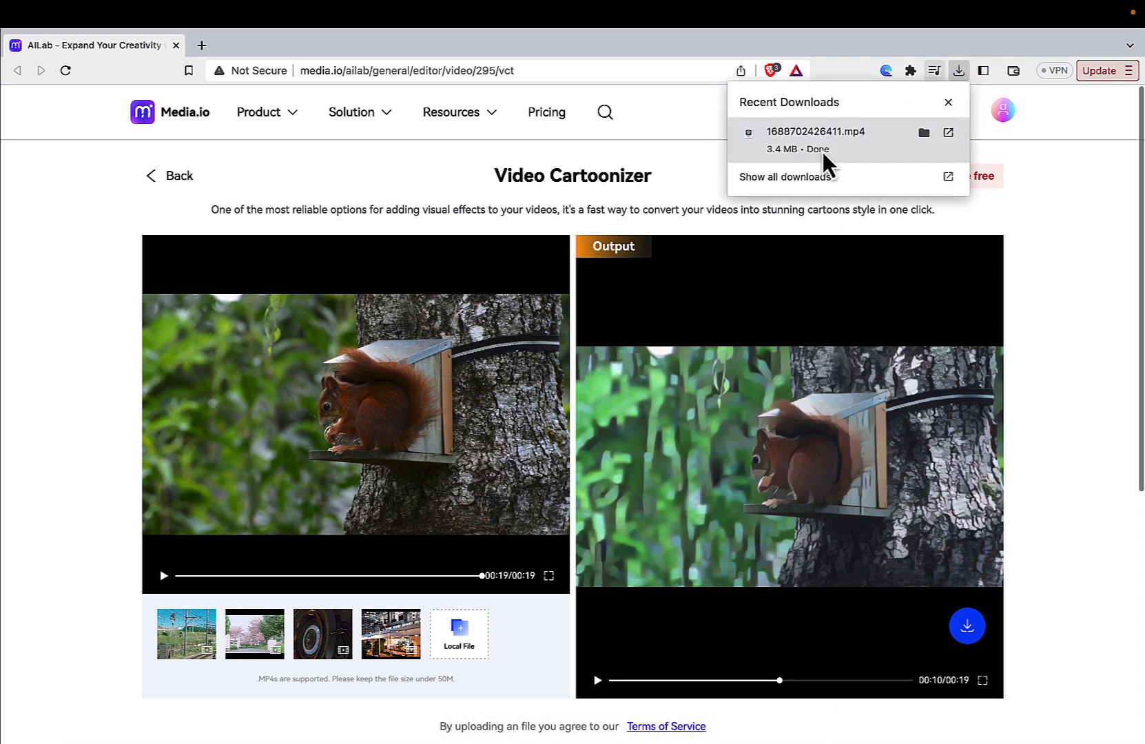
{"action": "left_click", "coordinate": [1060, 319]}
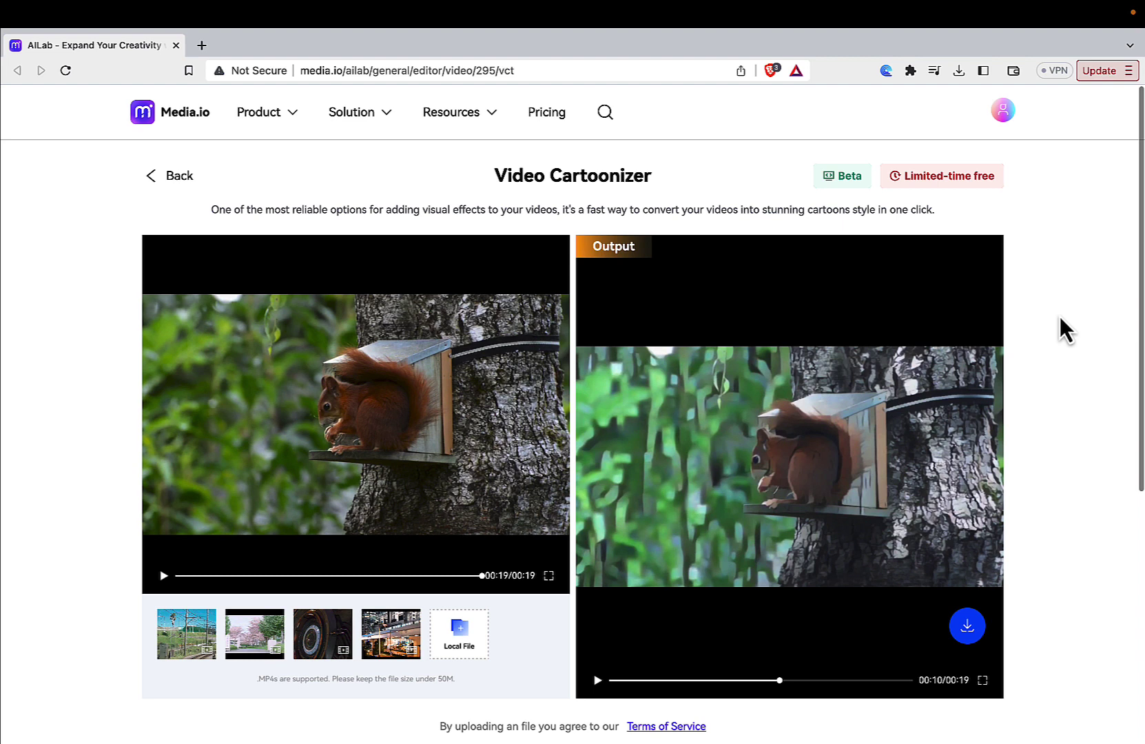
Load melobytes.com/en/app/video2cartoon in a new tab and sign up with a saved email.
{"action": "key", "text": "super+t"}
{"action": "type", "text": "https://melobytes.com/en/app/video2cartoon"}
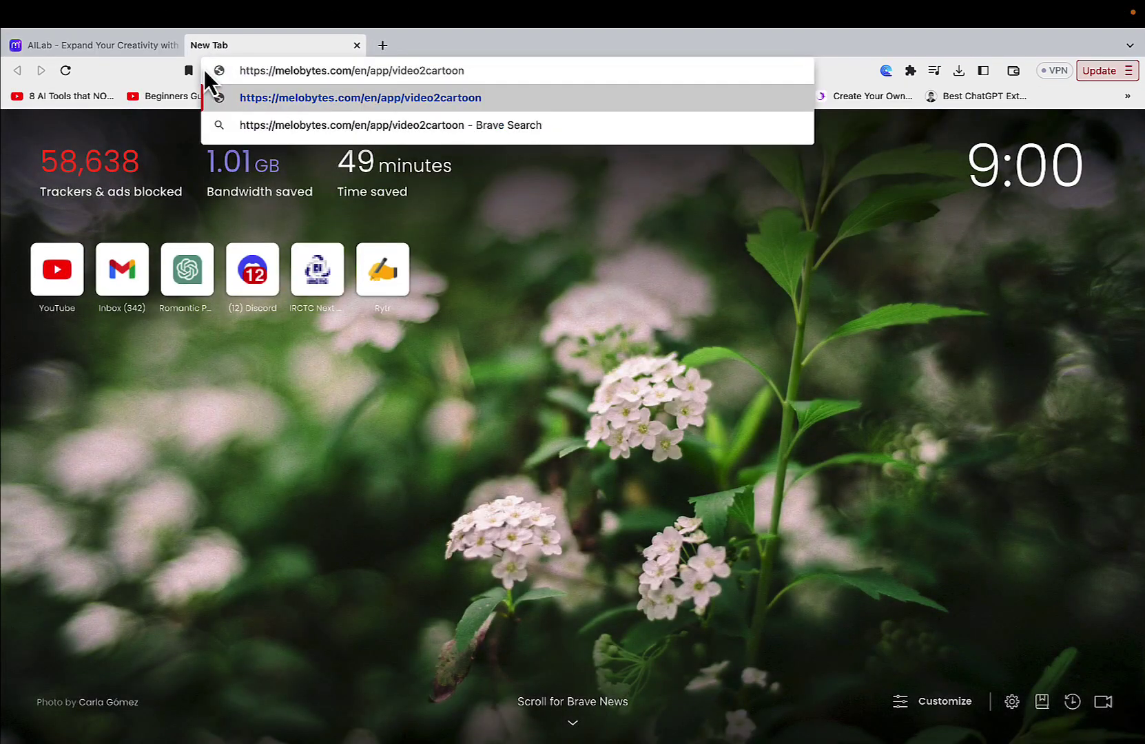
{"action": "key", "text": "Return"}
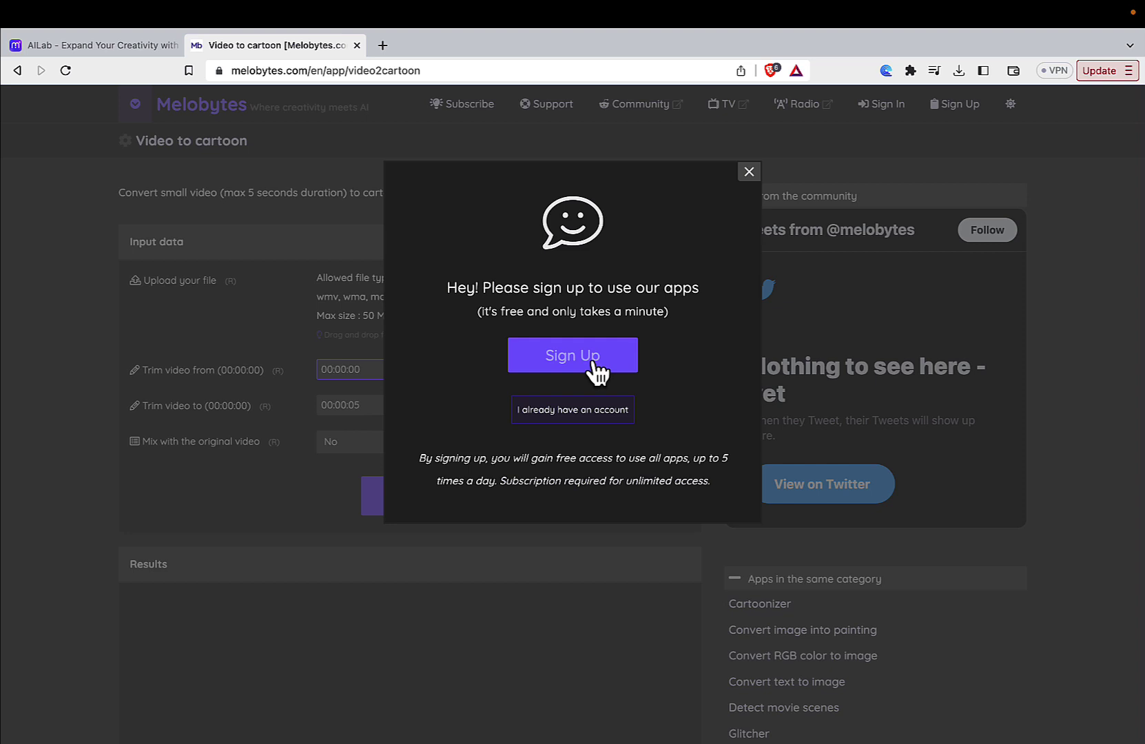
{"action": "left_click", "coordinate": [591, 367]}
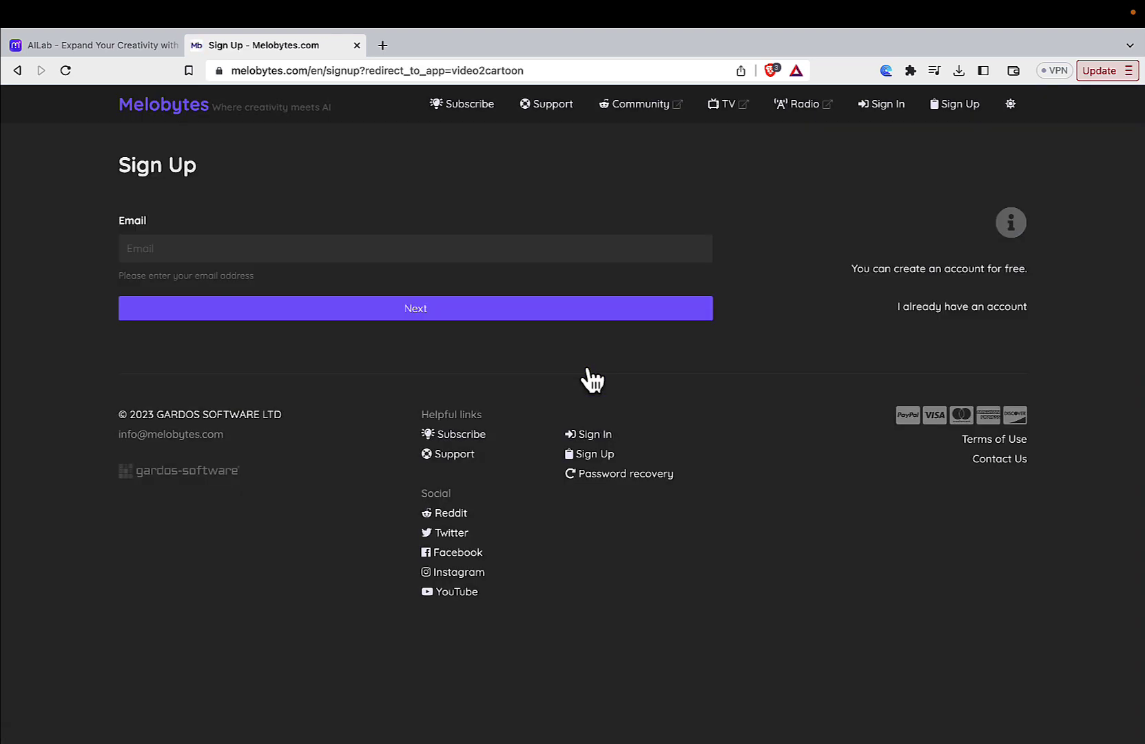
{"action": "left_click", "coordinate": [420, 248]}
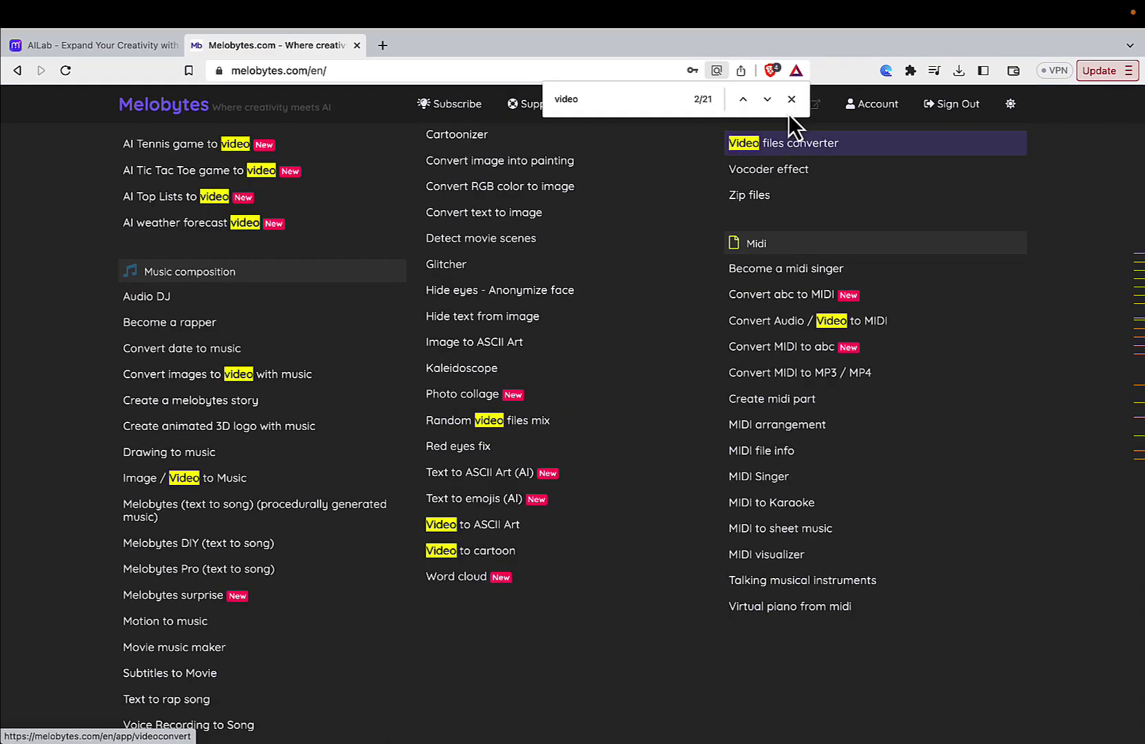
{"action": "left_click", "coordinate": [791, 98]}
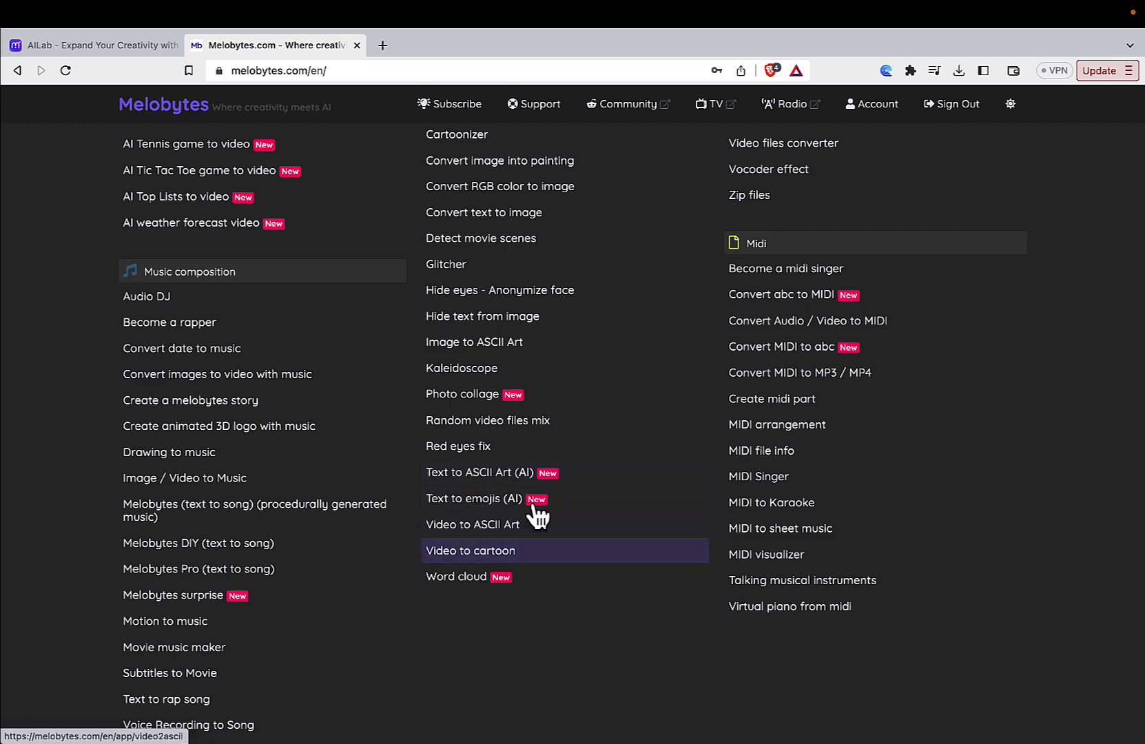
{"action": "scroll", "coordinate": [268, 478], "scroll_direction": "up", "scroll_amount": 2}
{"action": "scroll", "coordinate": [273, 478], "scroll_direction": "down", "scroll_amount": 1}
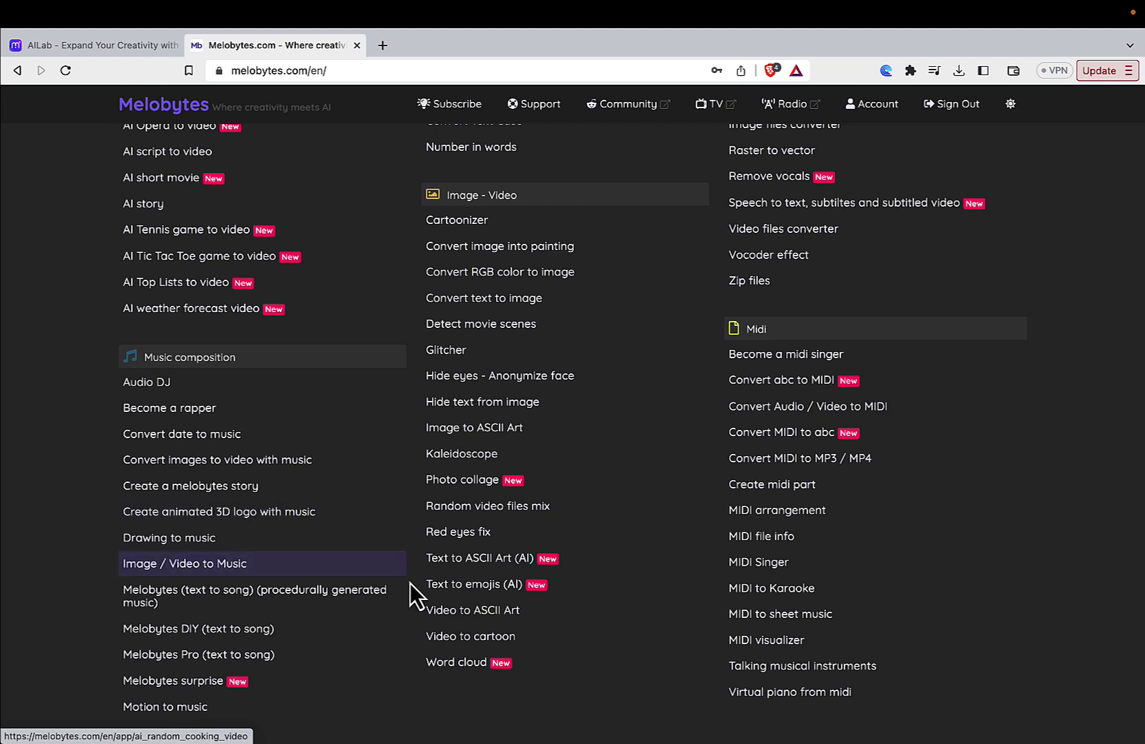
Open the Video to cartoon app from the Image - Video list.
{"action": "left_click", "coordinate": [440, 647]}
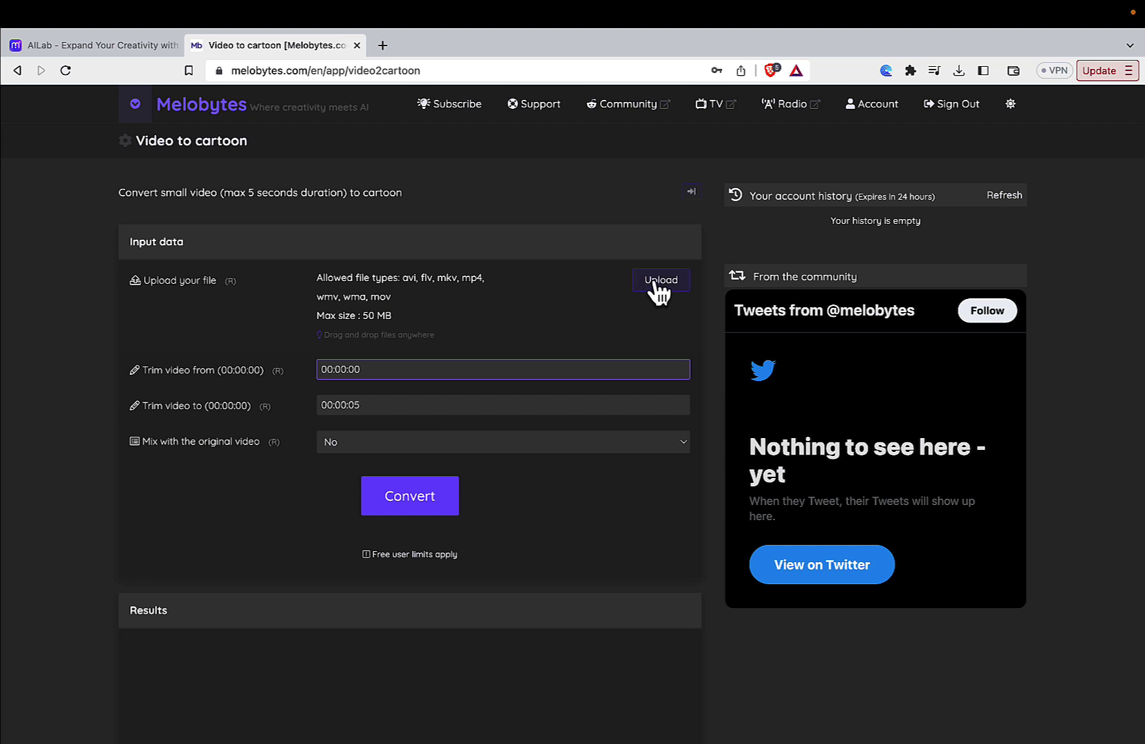
Upload the squirrel mp4 and convert it with trim 00:00:00–00:00:05 and no mixing.
{"action": "left_click", "coordinate": [660, 291]}
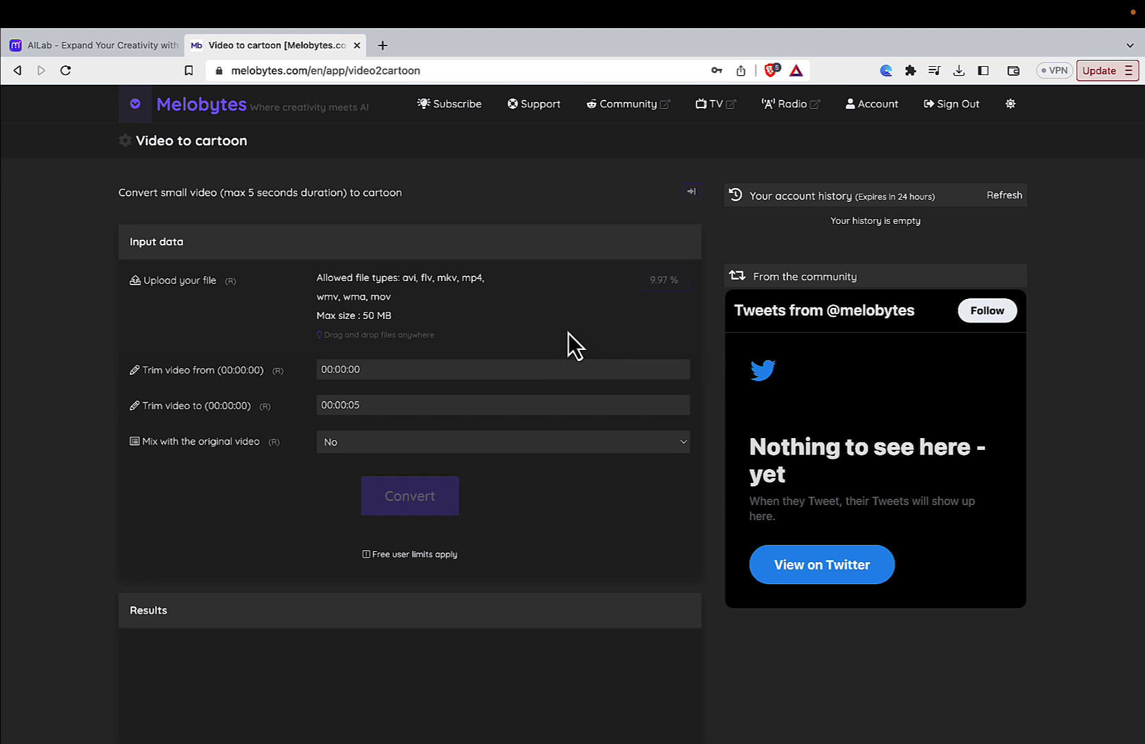
{"action": "left_click", "coordinate": [557, 405]}
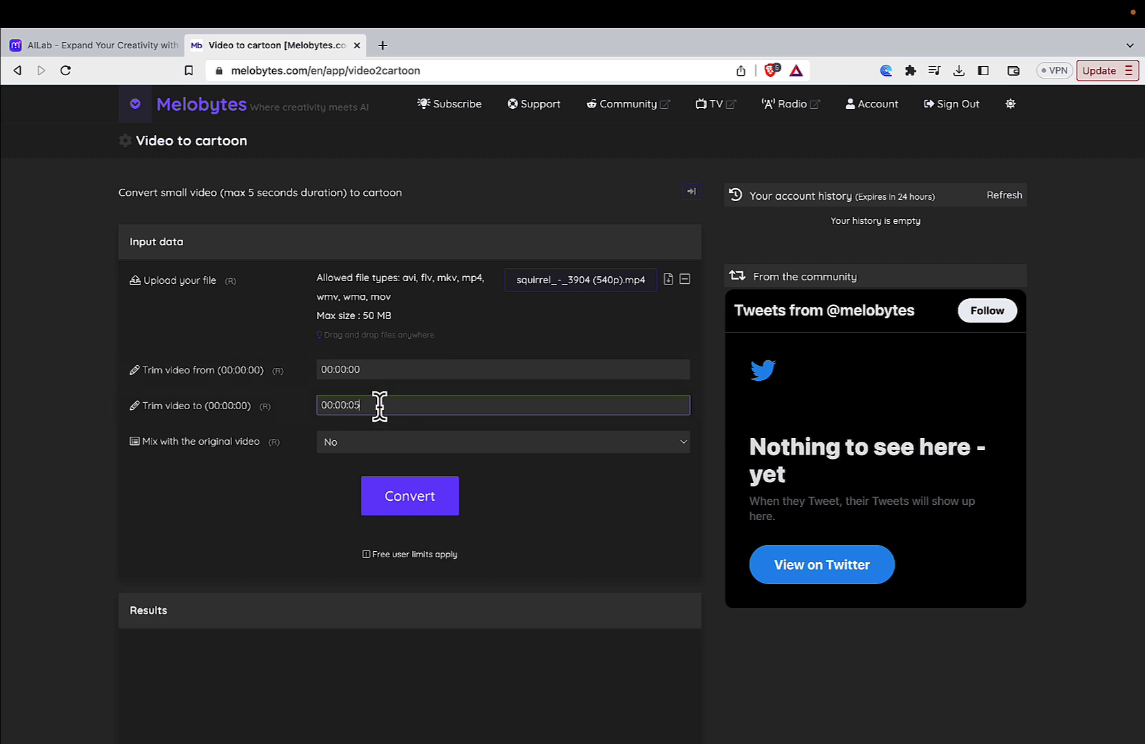
{"action": "left_click", "coordinate": [397, 440]}
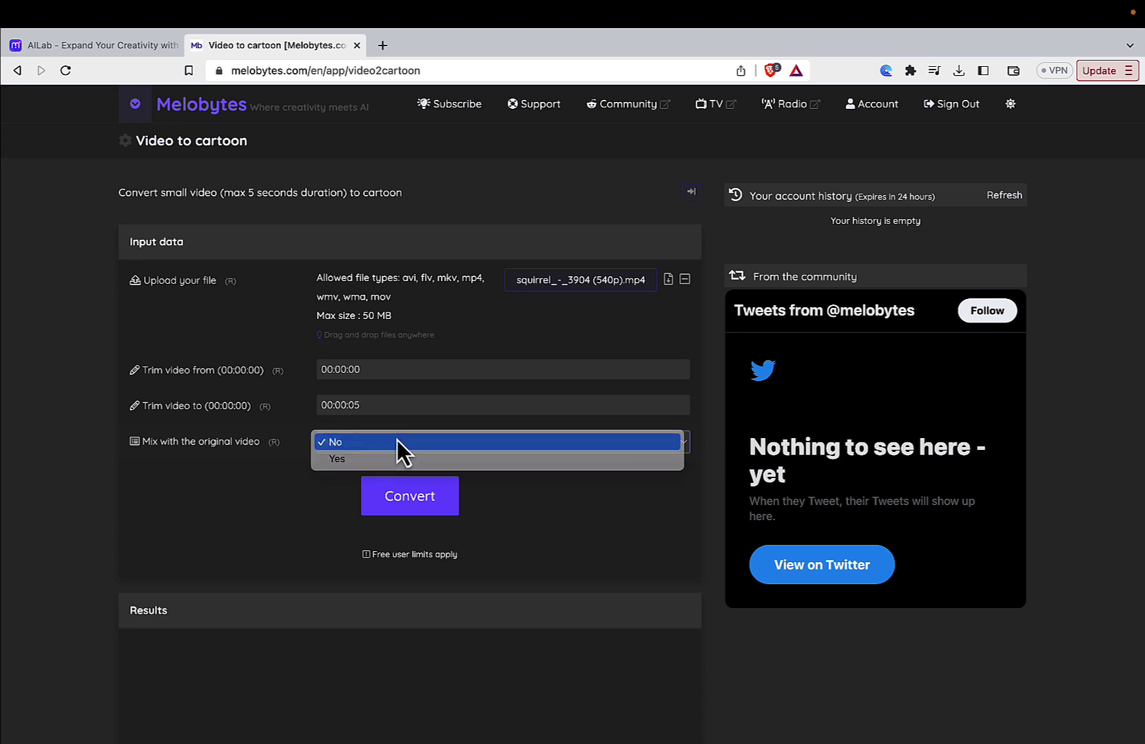
{"action": "left_click", "coordinate": [397, 440]}
{"action": "left_click", "coordinate": [388, 504]}
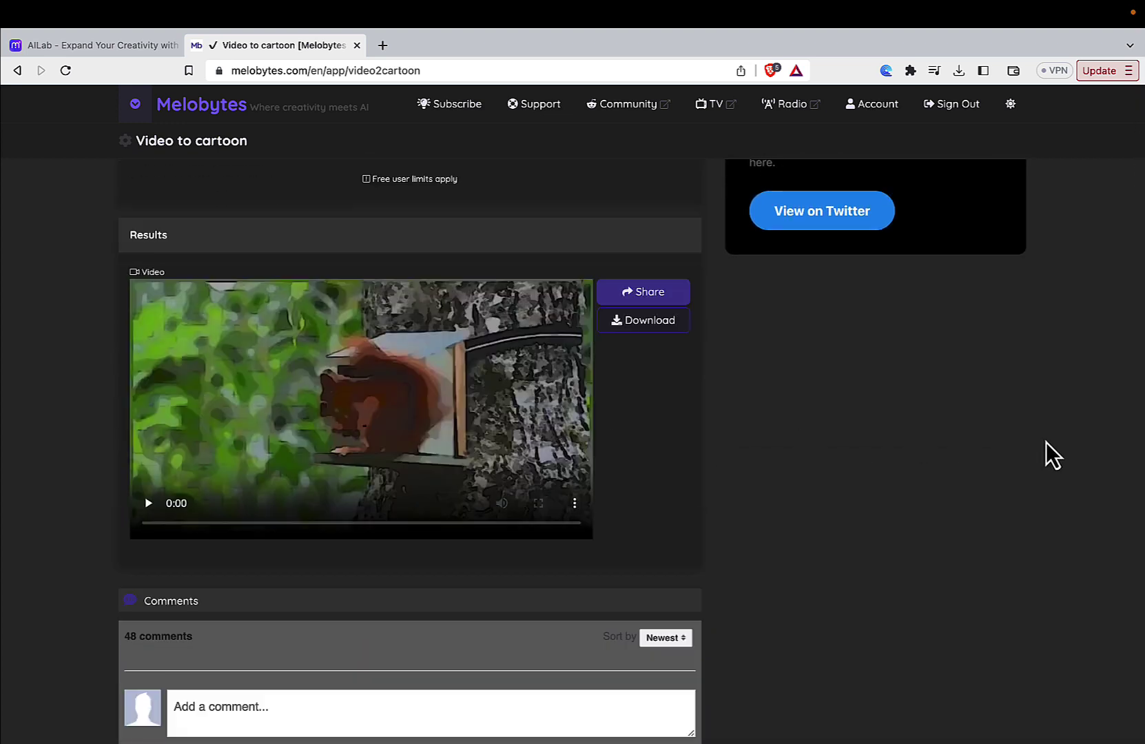
Play and replay the 5-second cartoon squirrel result, then download it.
{"action": "left_click", "coordinate": [149, 504]}
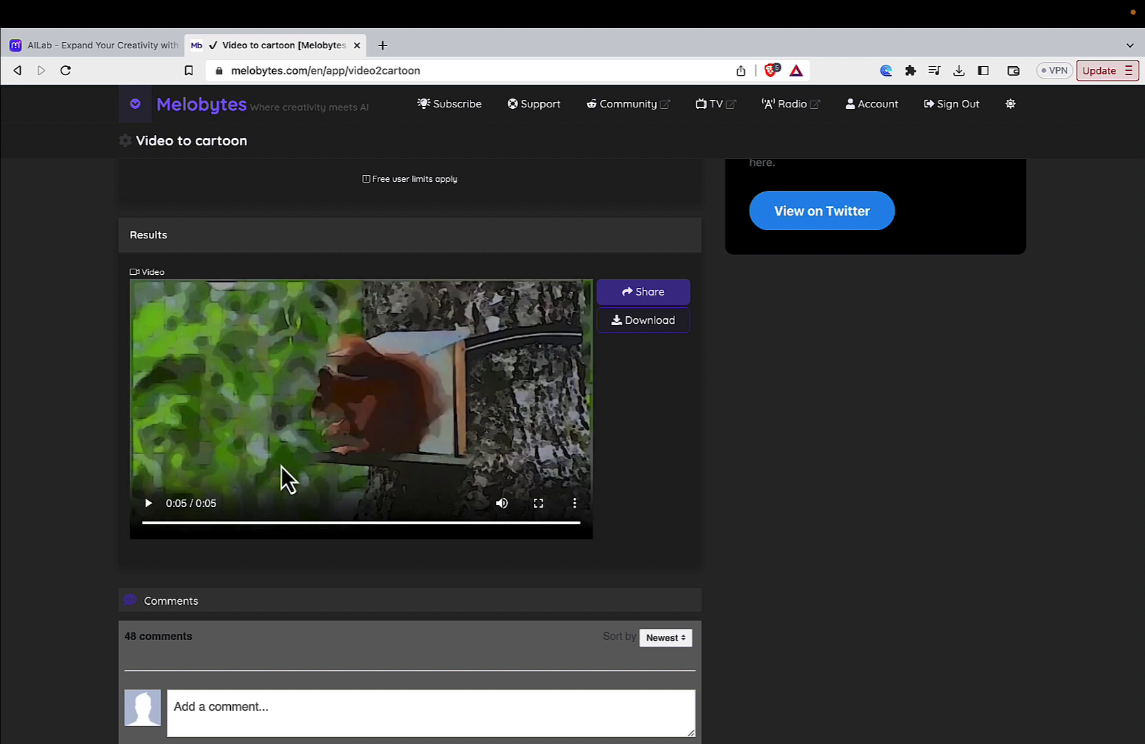
{"action": "scroll", "coordinate": [253, 469], "scroll_direction": "up", "scroll_amount": 3}
{"action": "scroll", "coordinate": [254, 469], "scroll_direction": "down", "scroll_amount": 2}
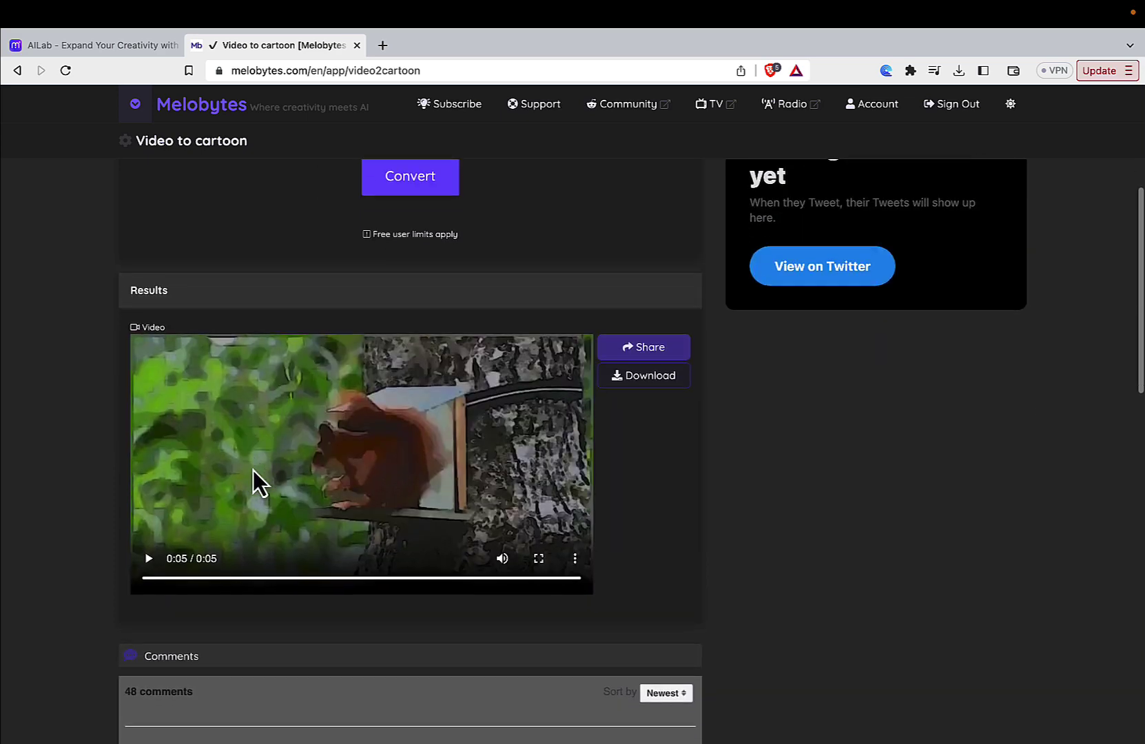
{"action": "left_click", "coordinate": [150, 547]}
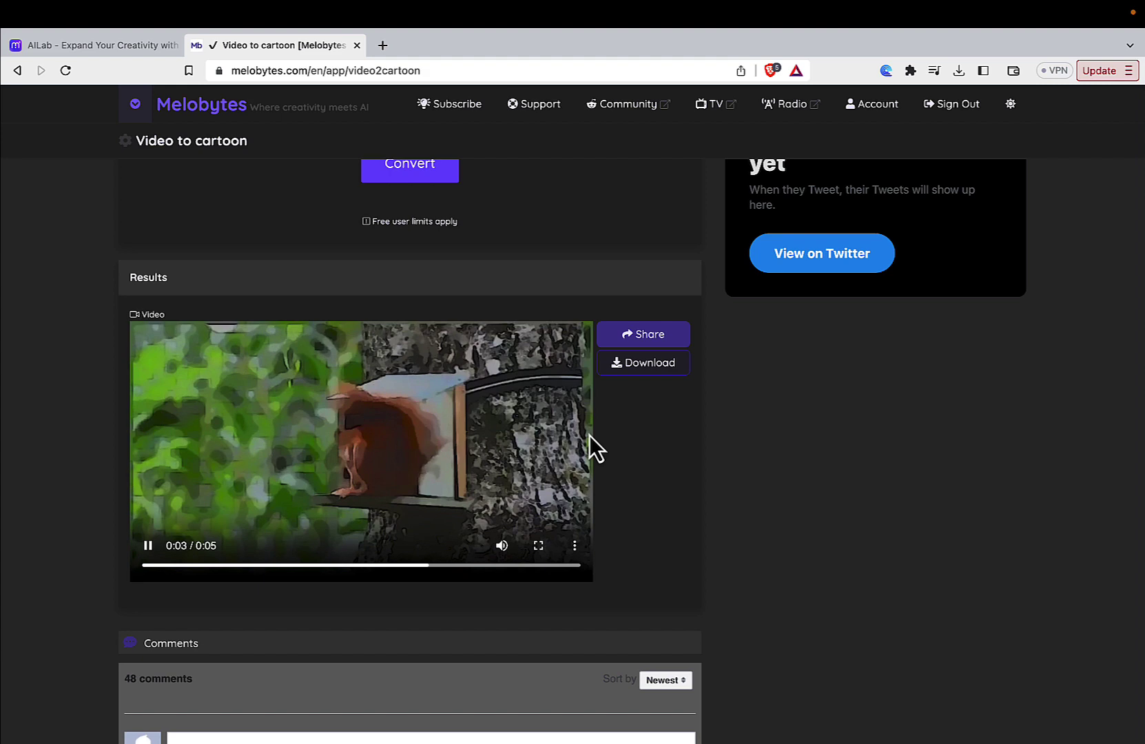
{"action": "left_click", "coordinate": [643, 363]}
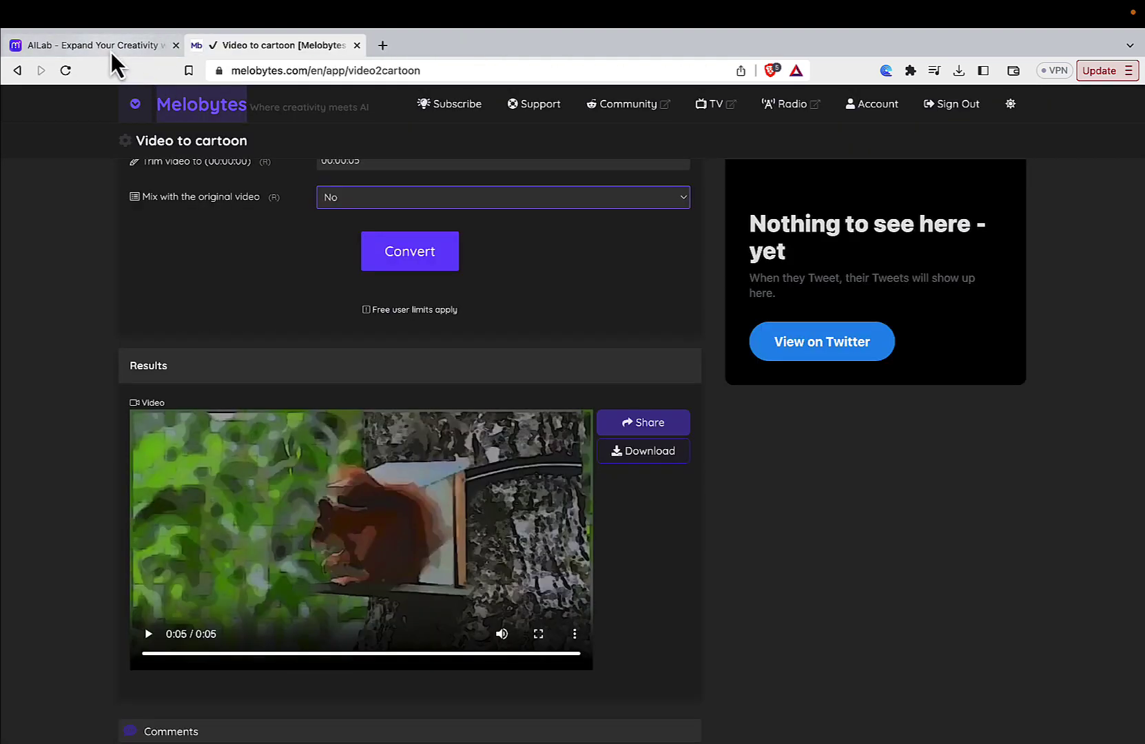
{"action": "left_click", "coordinate": [112, 49]}
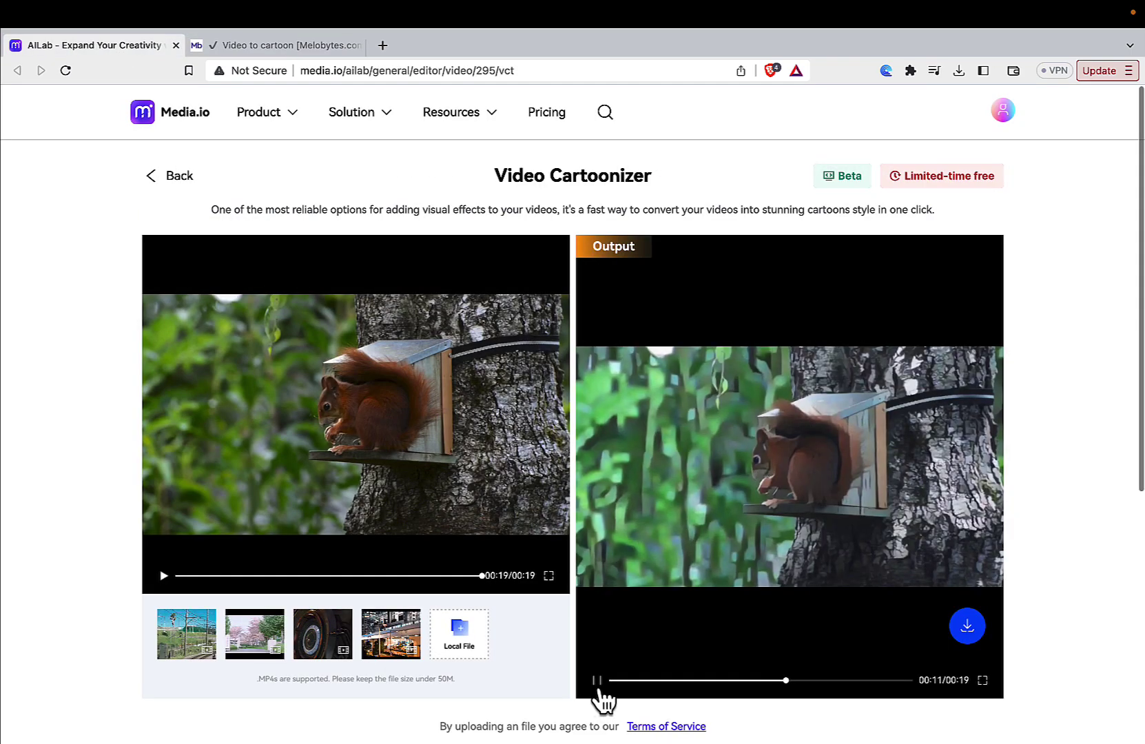
{"action": "left_click", "coordinate": [290, 46]}
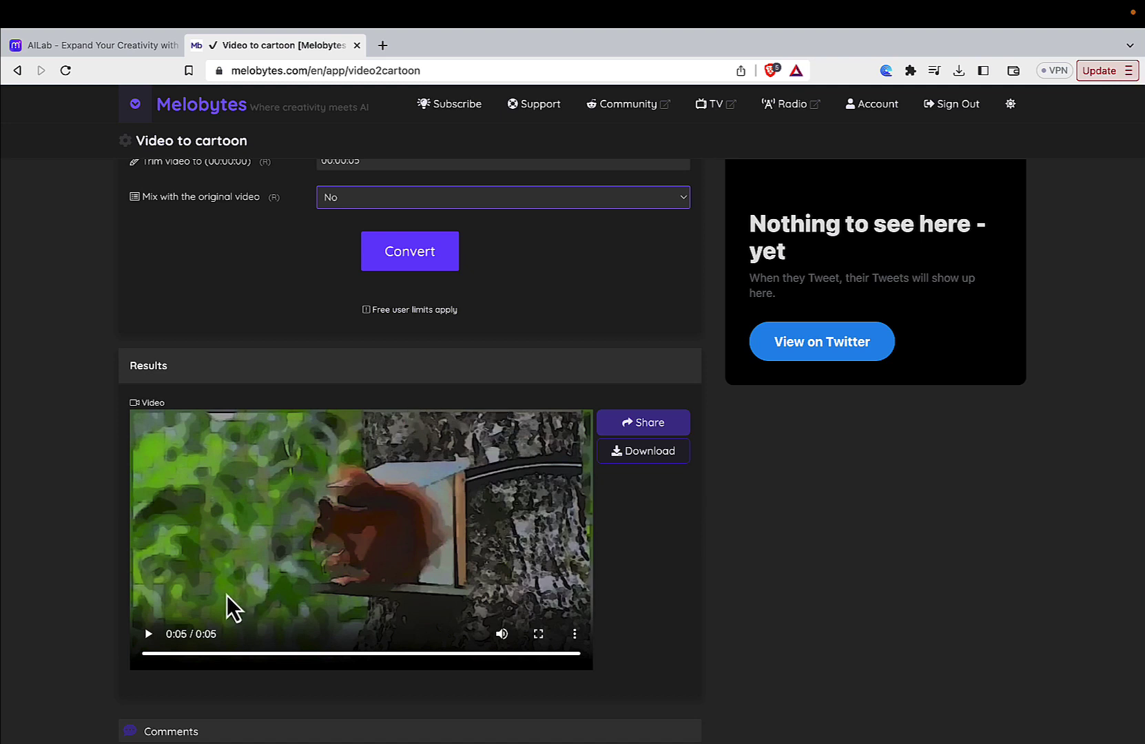
{"action": "left_click", "coordinate": [148, 634]}
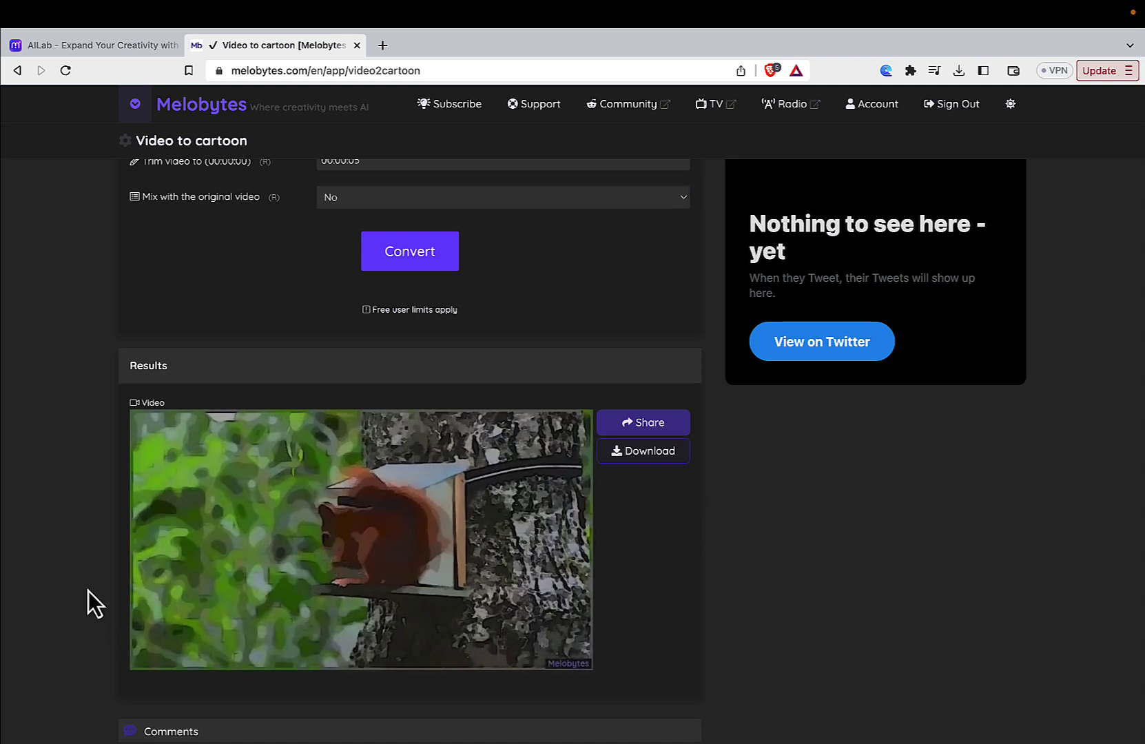
{"action": "scroll", "coordinate": [89, 591], "scroll_direction": "down", "scroll_amount": 1}
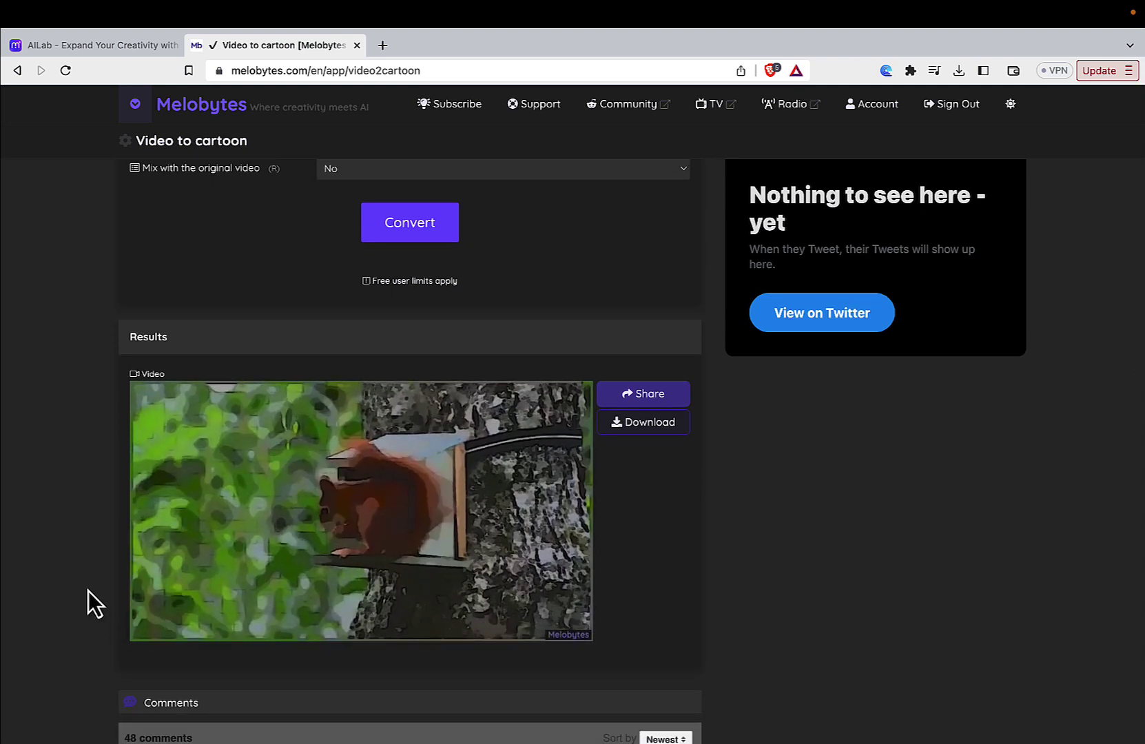